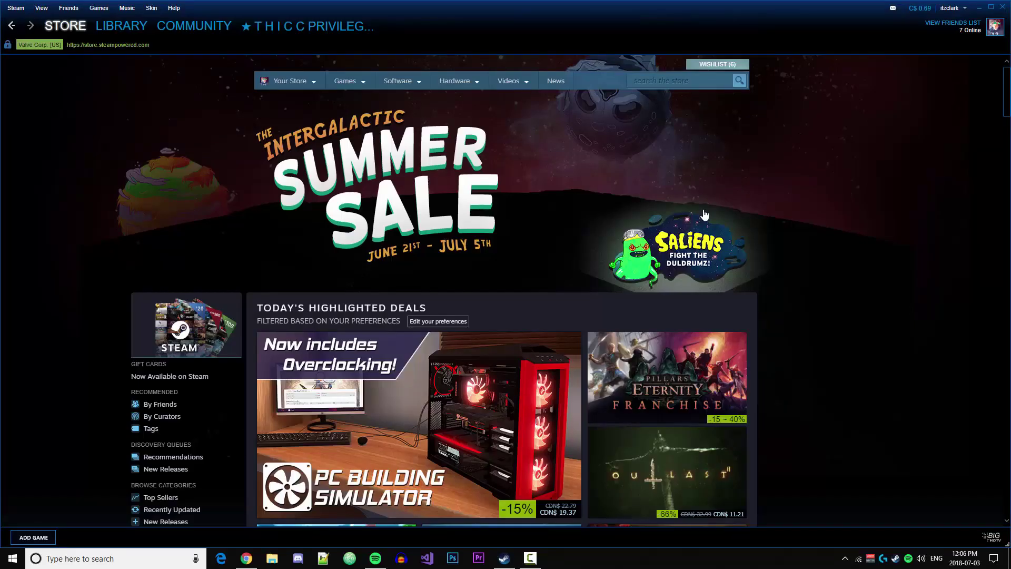
pyautogui.click(121, 27)
pyautogui.click(66, 26)
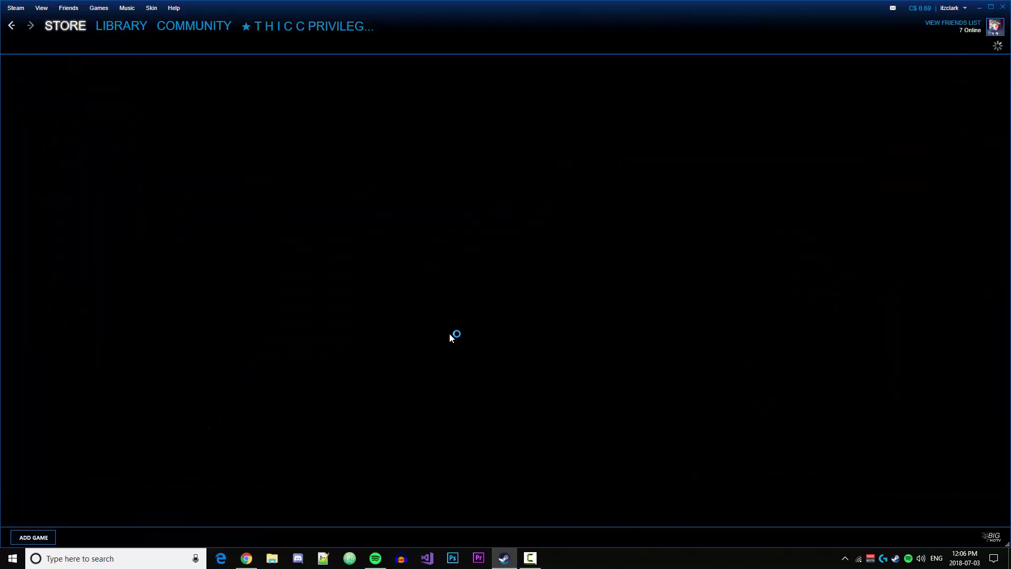
# Switch to Chrome, close the 7-Zip download page, and open the Metro Skin page from the SteamSkins listing.
pyautogui.click(247, 557)
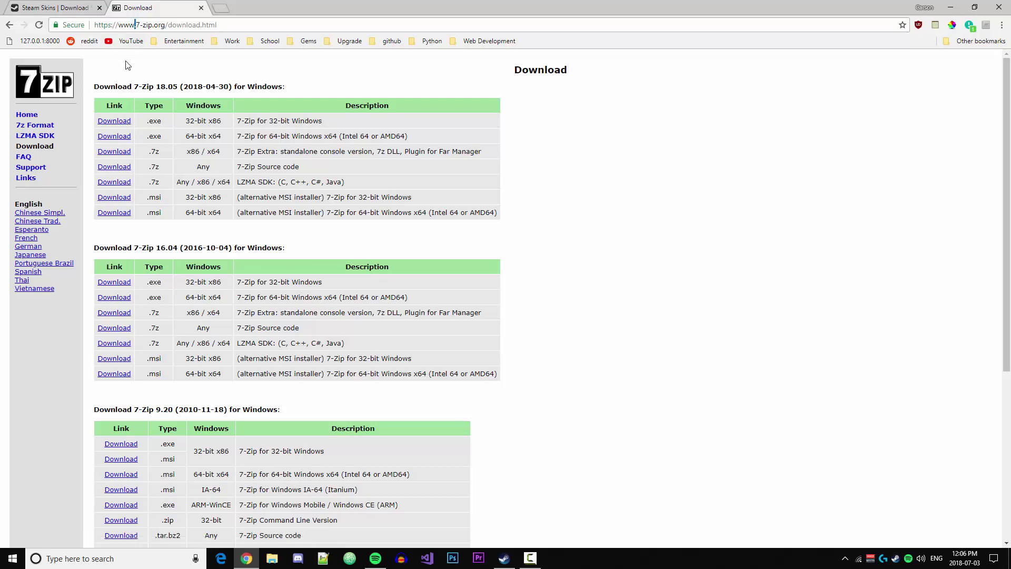
pyautogui.click(201, 8)
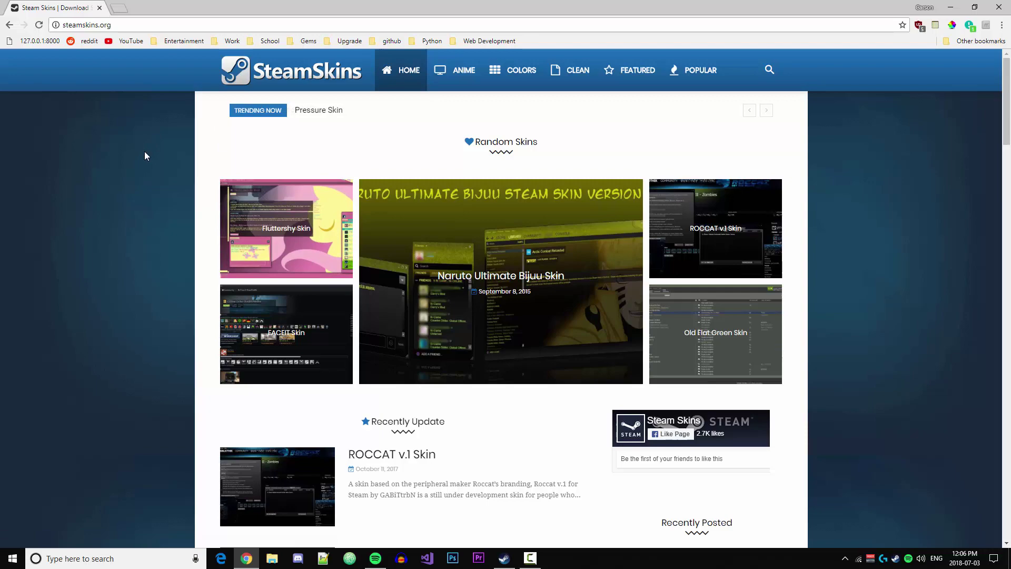
pyautogui.scroll(-14, 155, 149)
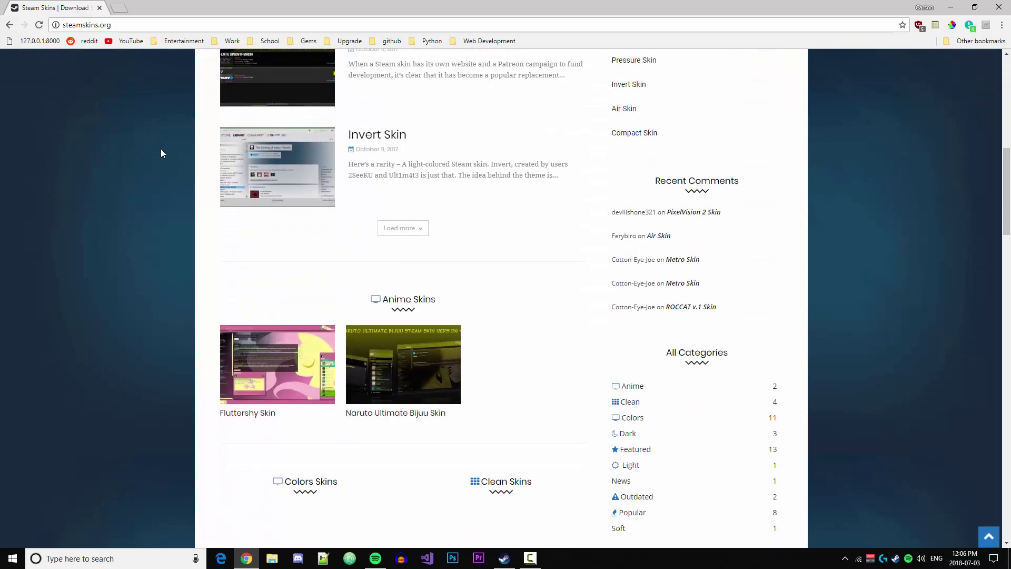
pyautogui.scroll(-14, 161, 150)
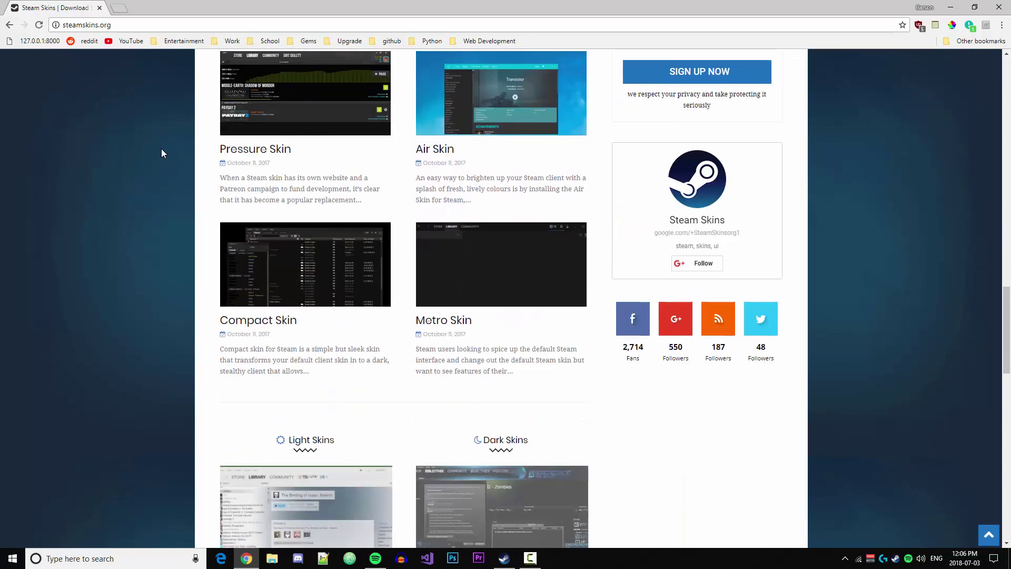
pyautogui.scroll(-8, 161, 153)
pyautogui.scroll(10, 162, 154)
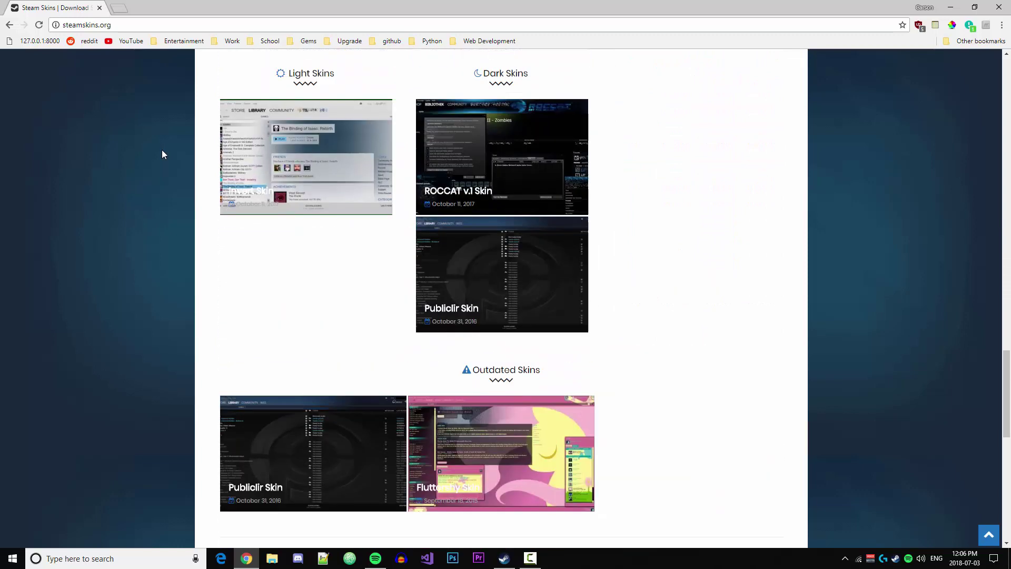
pyautogui.scroll(2, 162, 154)
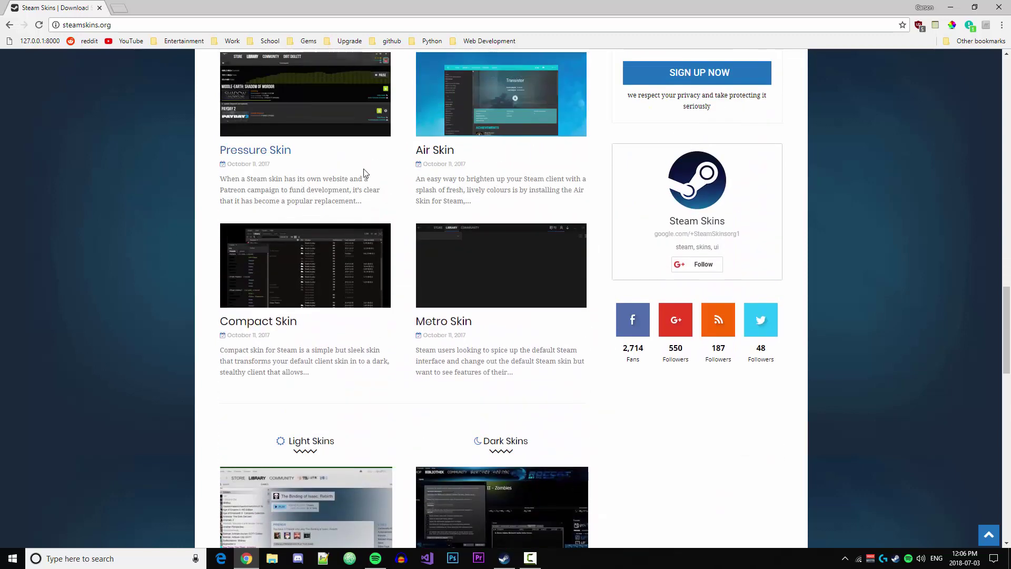
pyautogui.click(505, 266)
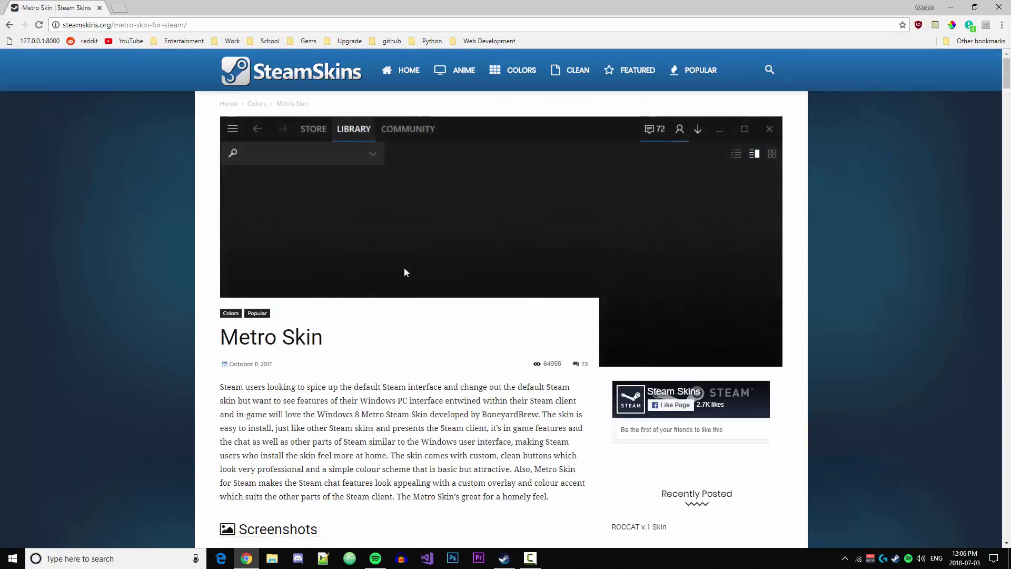
# Download metro-4.2.4.zip from the Metro Skin page's direct download and save it to the Desktop.
pyautogui.scroll(-18, 404, 272)
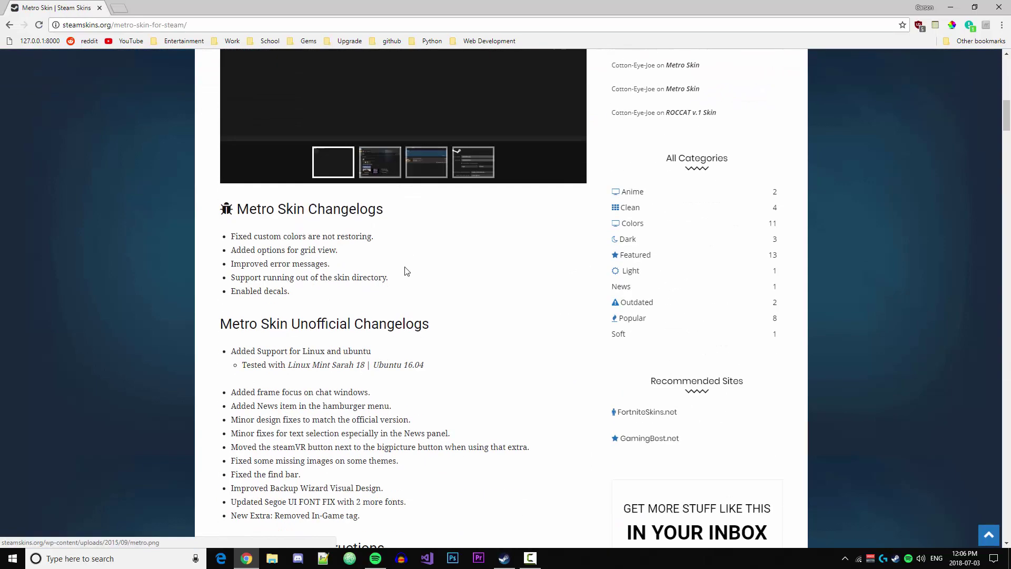
pyautogui.scroll(-13, 406, 271)
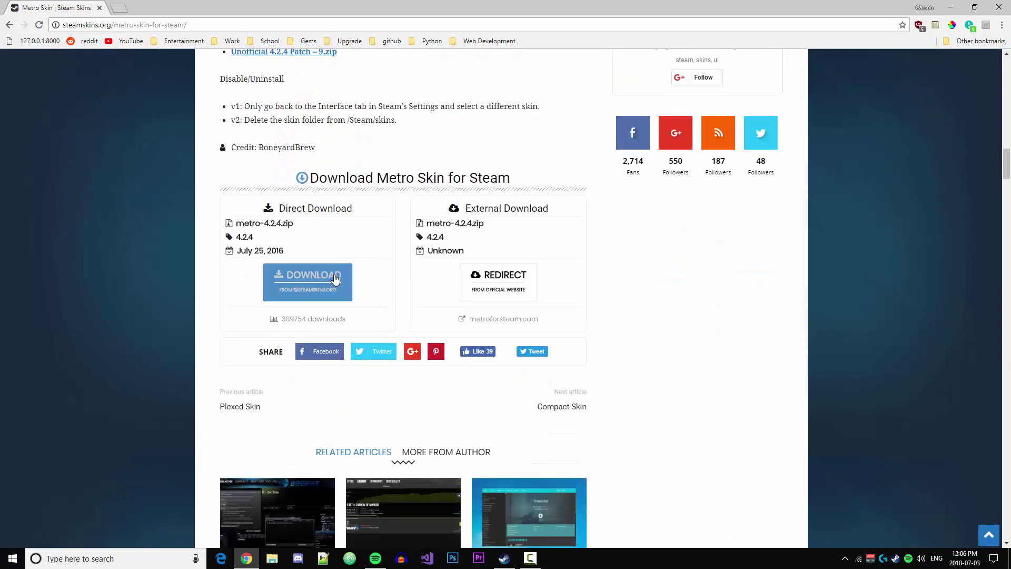
pyautogui.click(332, 286)
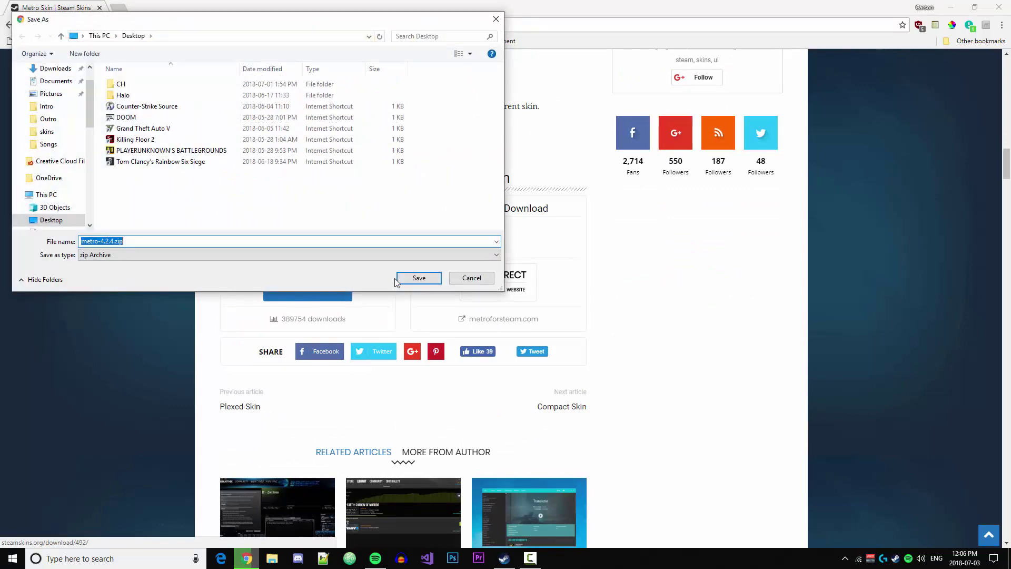
pyautogui.click(410, 278)
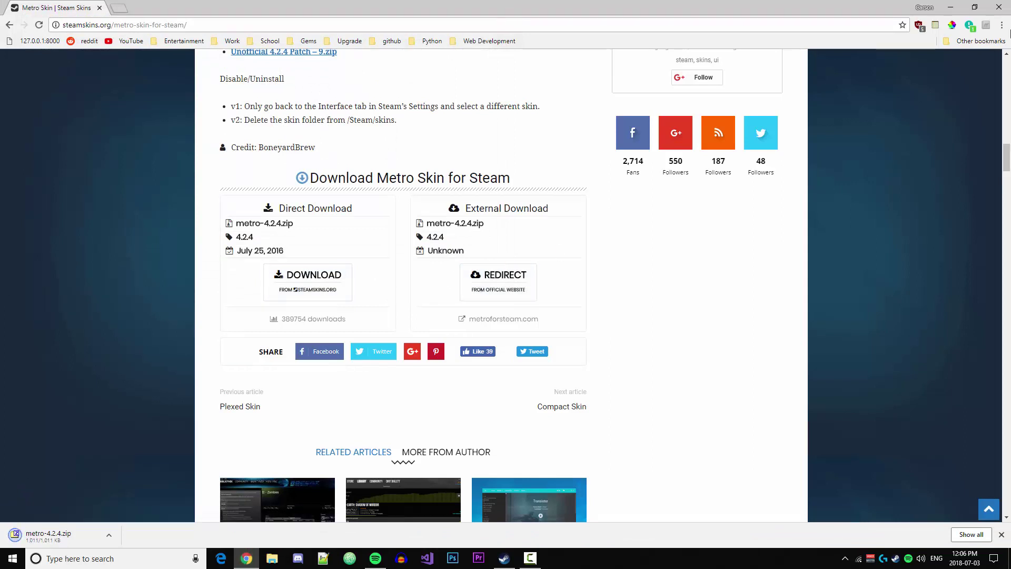
# Close the browser and Steam windows, then extract metro-4.2.4.zip directly onto the desktop with 7-Zip.
pyautogui.click(999, 6)
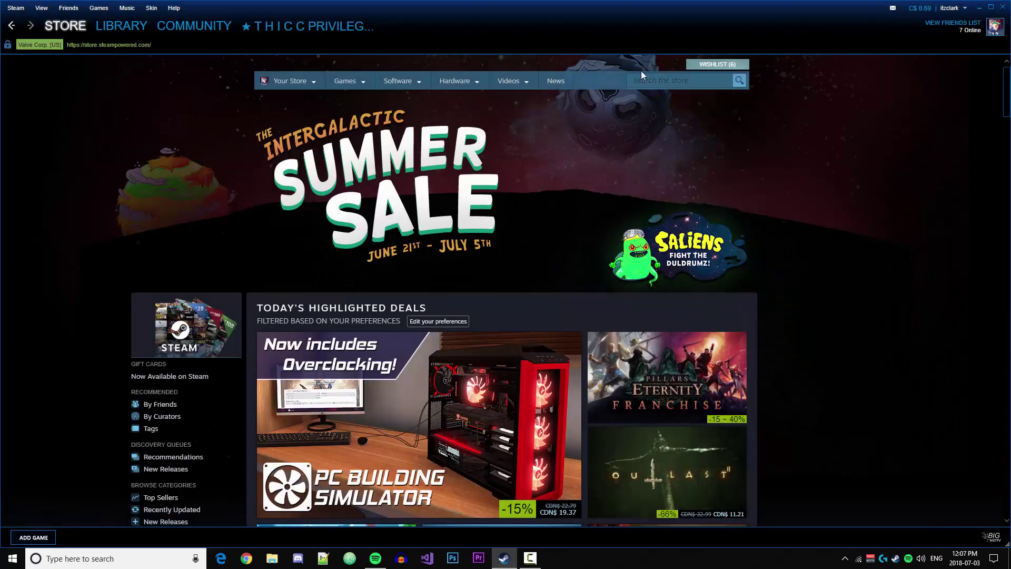
pyautogui.click(1003, 8)
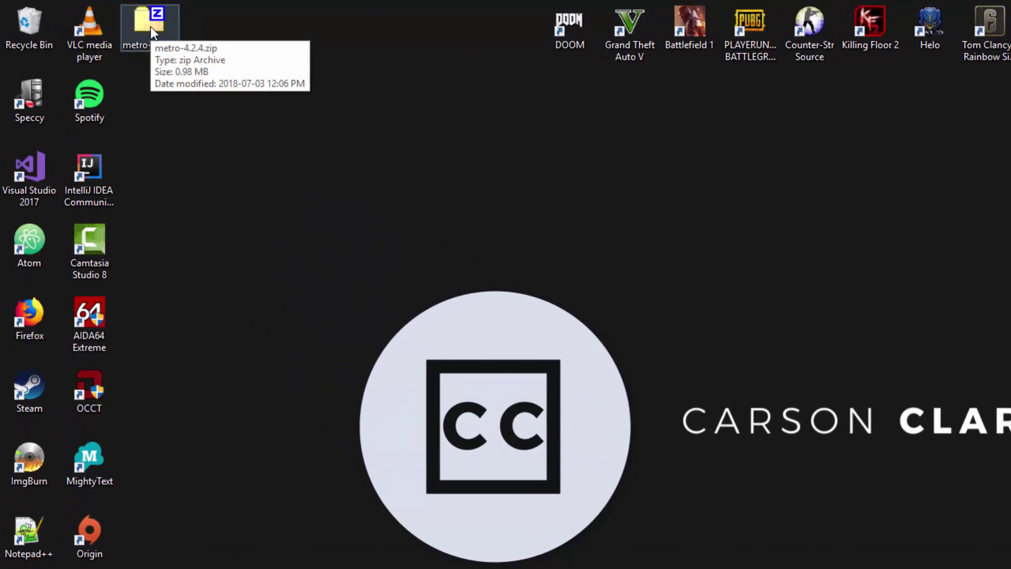
pyautogui.rightClick(151, 27)
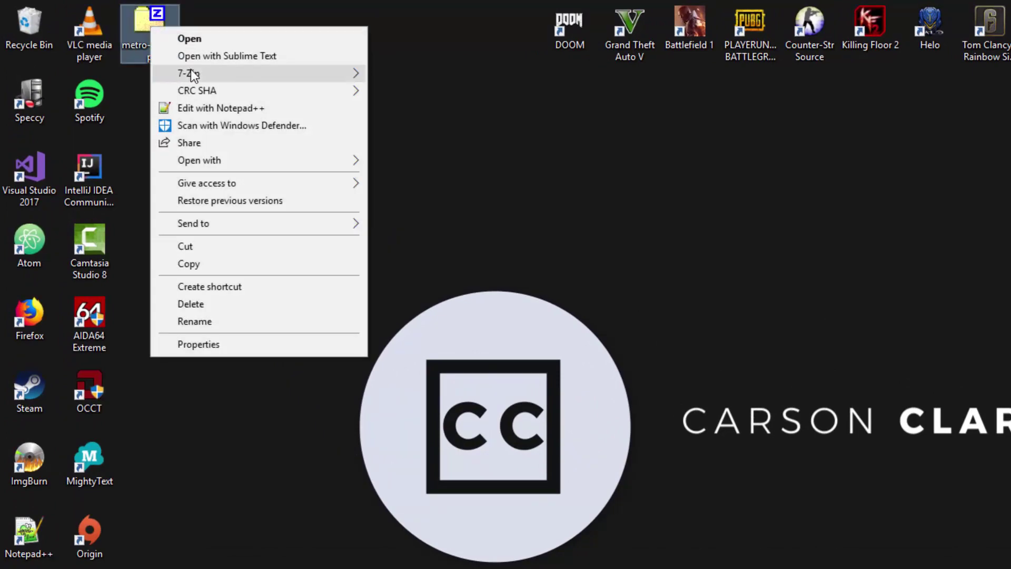
pyautogui.moveTo(192, 75)
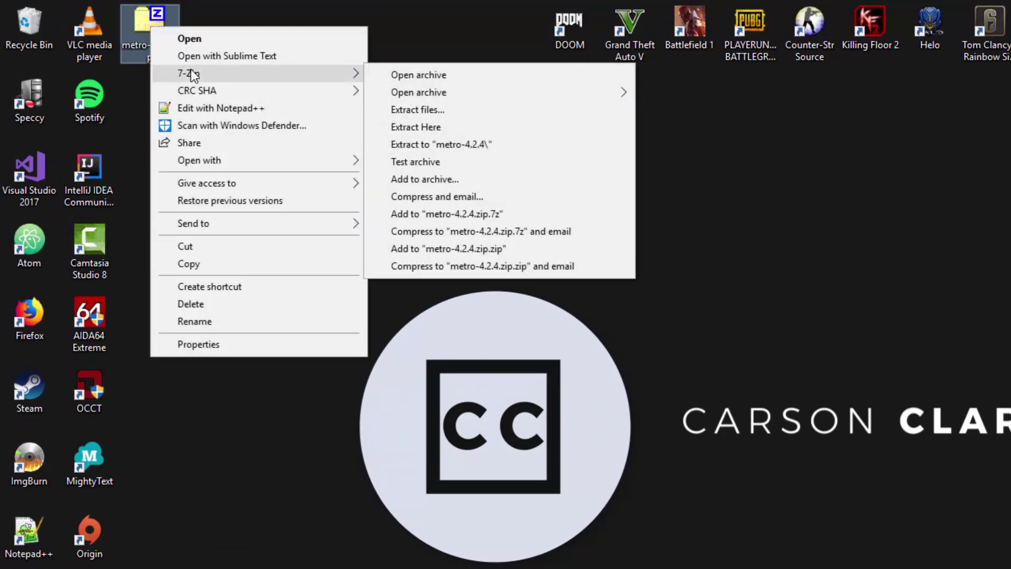
pyautogui.click(416, 127)
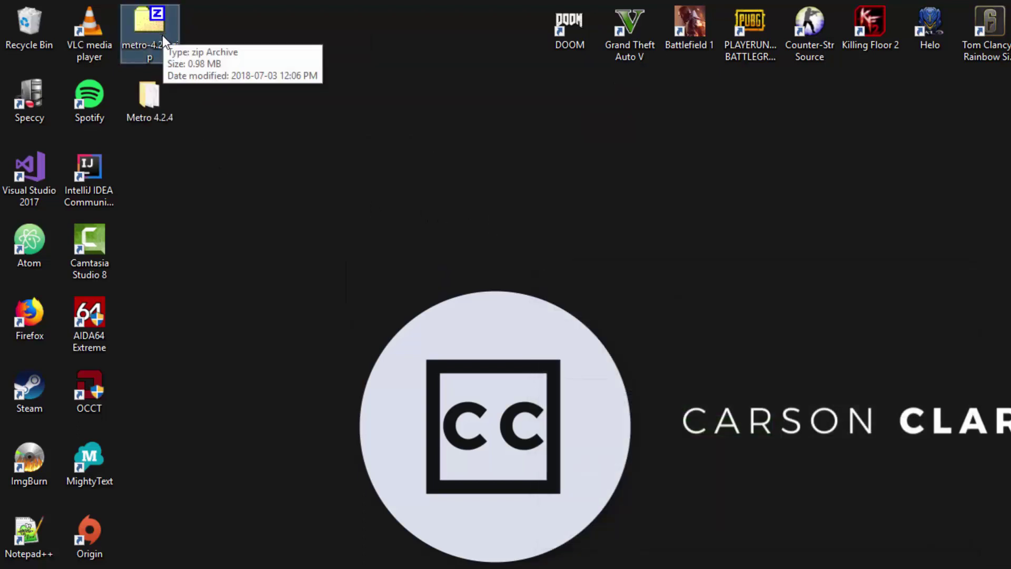
pyautogui.click(175, 149)
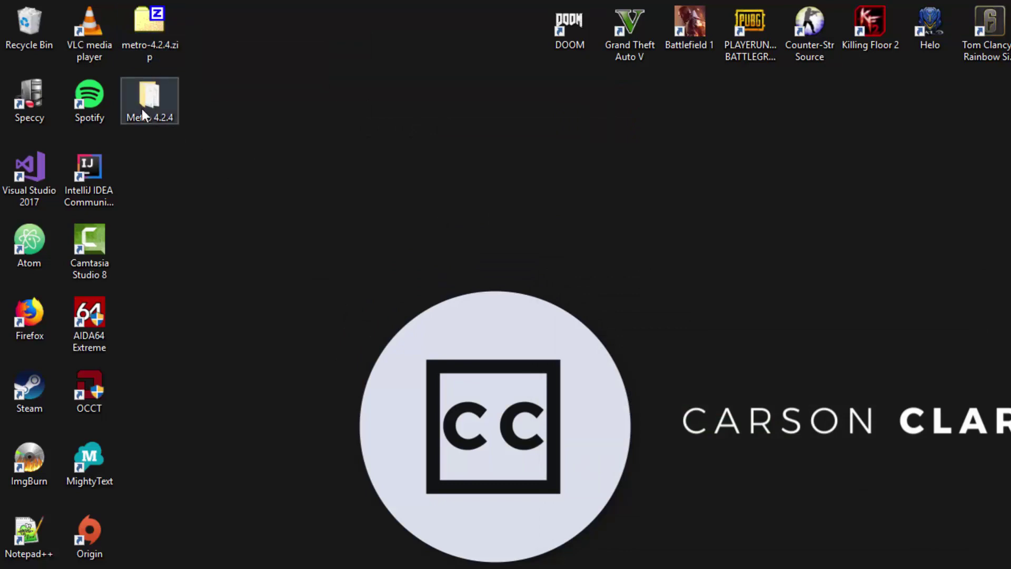
pyautogui.moveTo(149, 112)
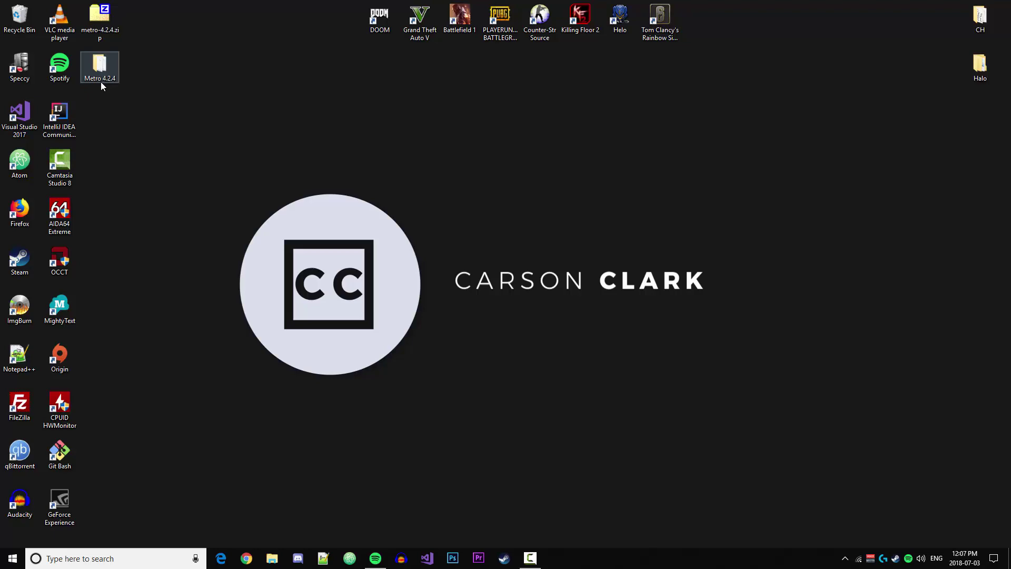
# Open File Explorer and go to the folder C:\Program Files (x86)\Steam\skins.
pyautogui.click(272, 558)
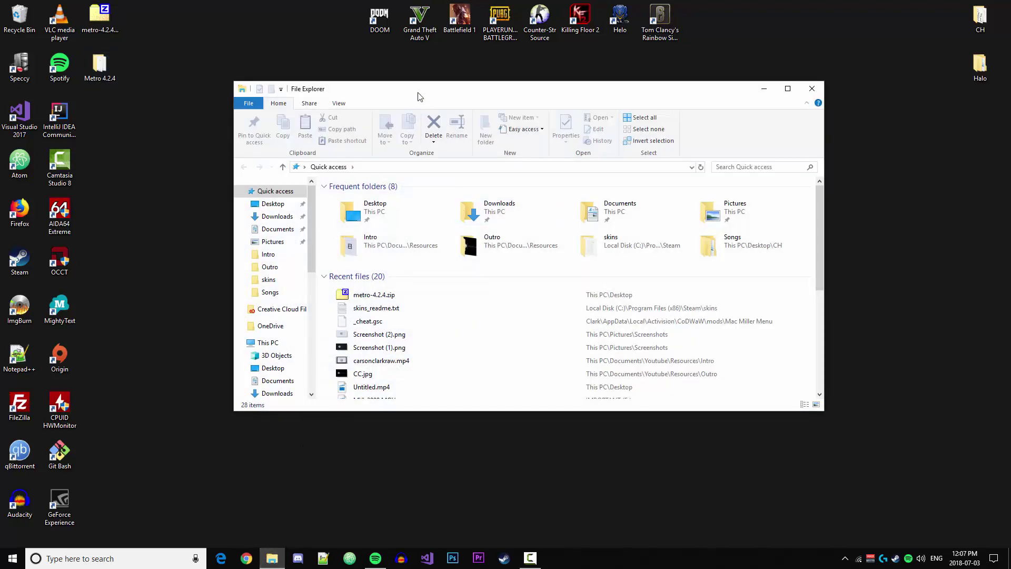
pyautogui.moveTo(416, 92); pyautogui.dragTo(402, 115)
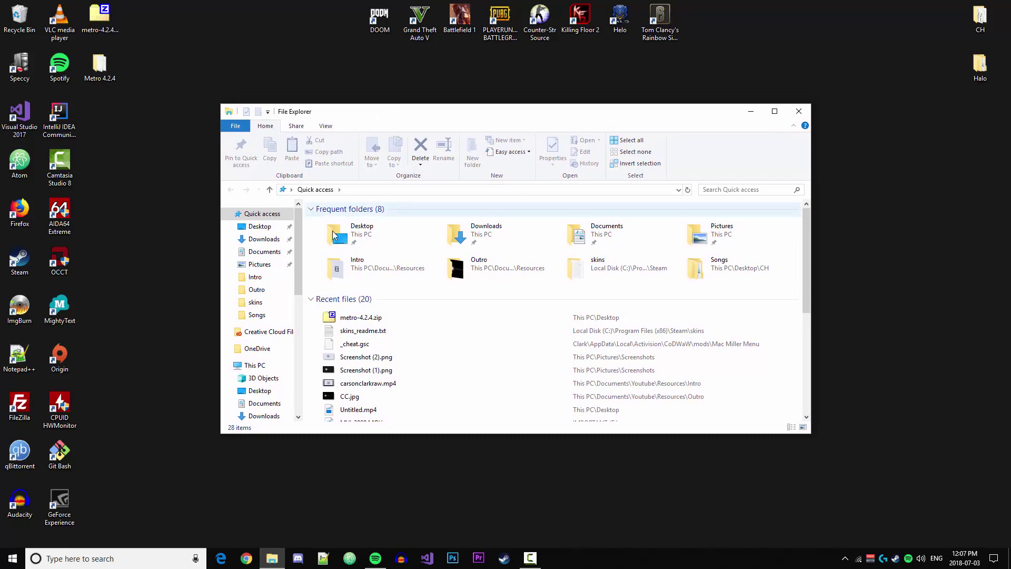
pyautogui.scroll(-1, 265, 285)
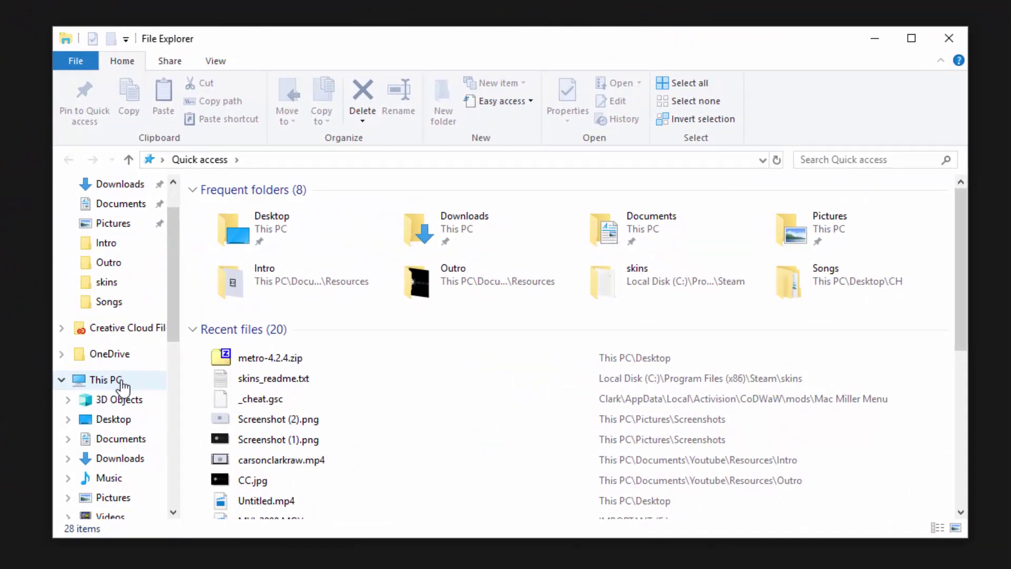
pyautogui.click(117, 384)
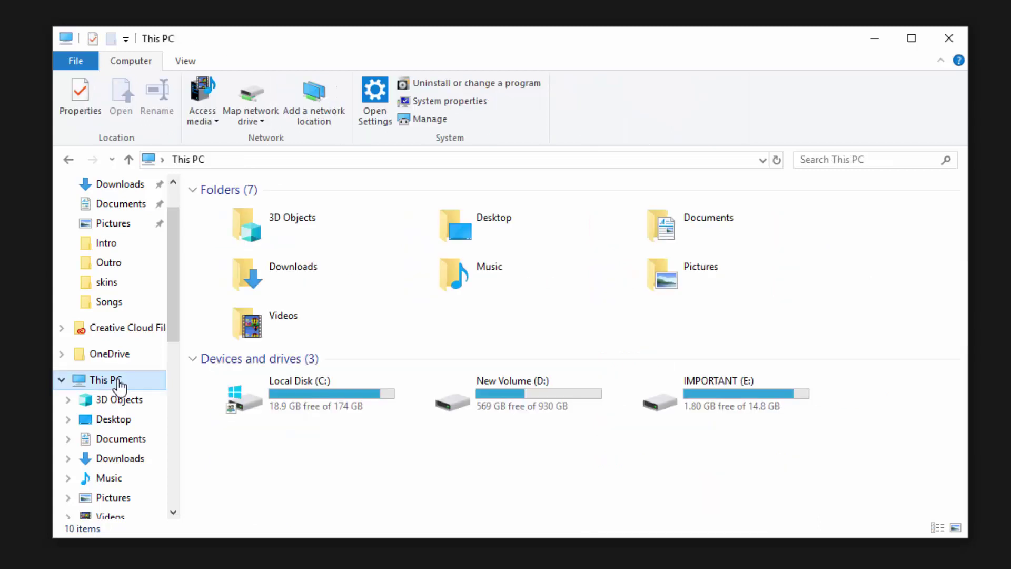
pyautogui.doubleClick(306, 400)
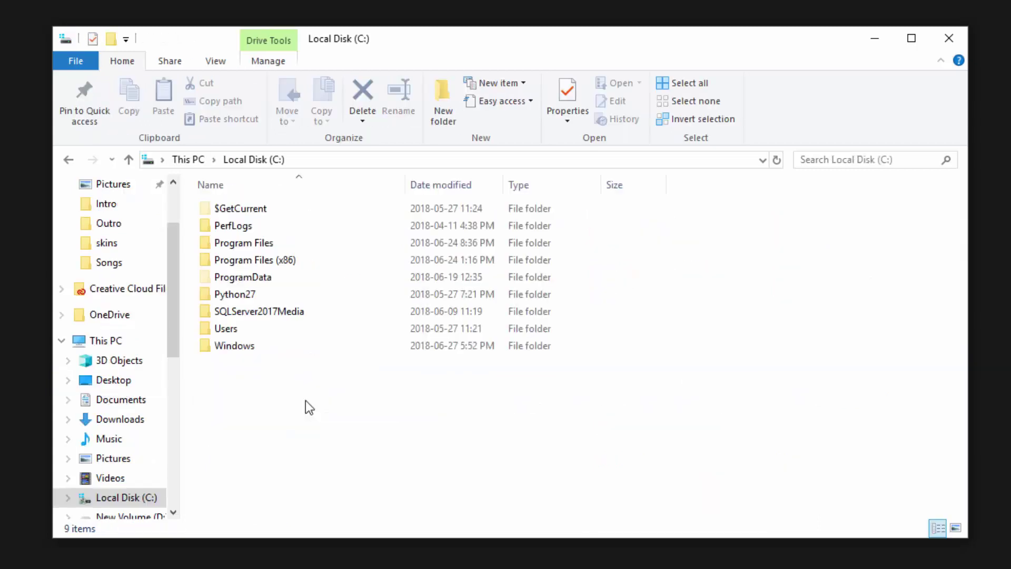
pyautogui.doubleClick(261, 260)
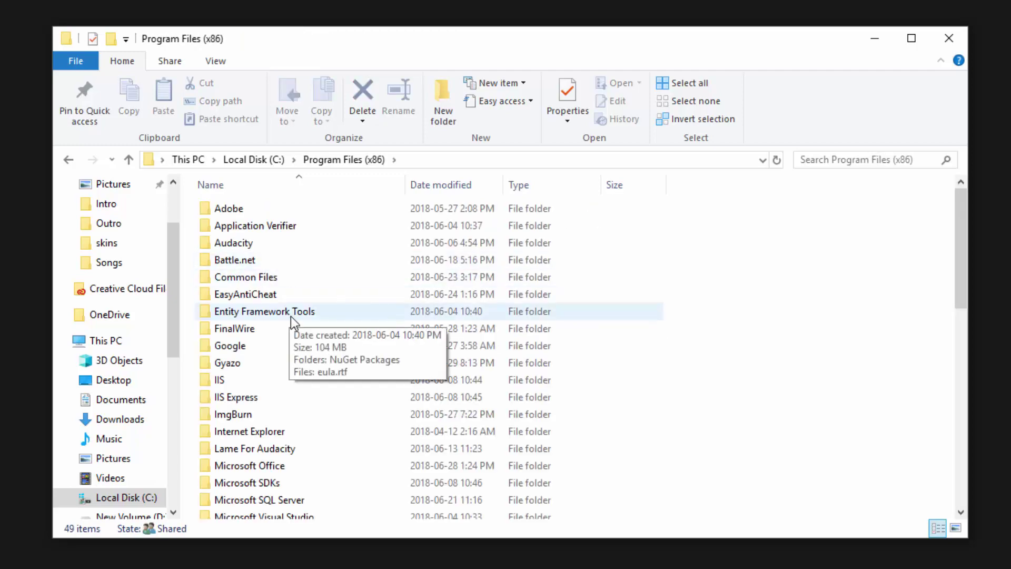
pyautogui.scroll(-7, 291, 316)
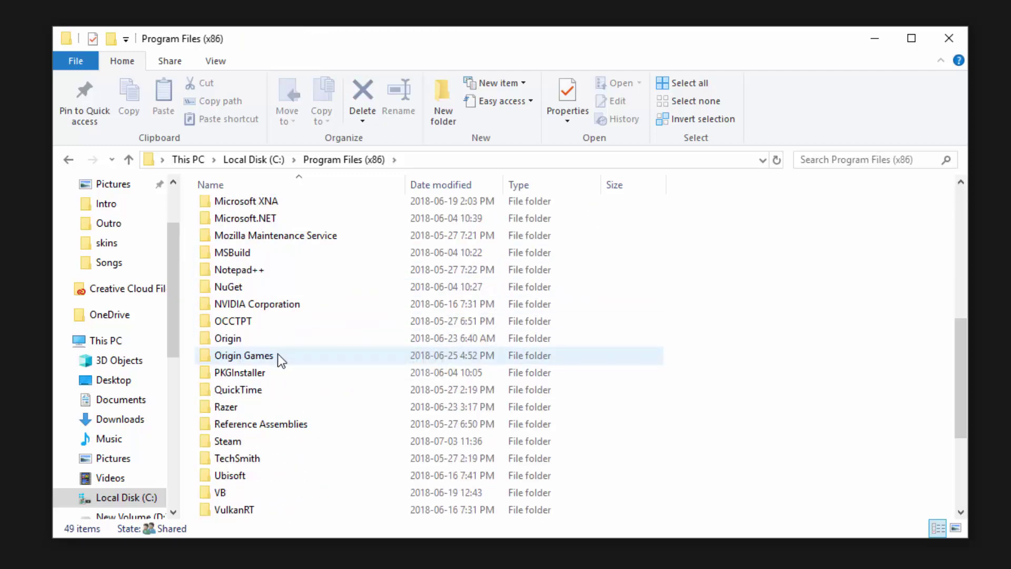
pyautogui.click(245, 442)
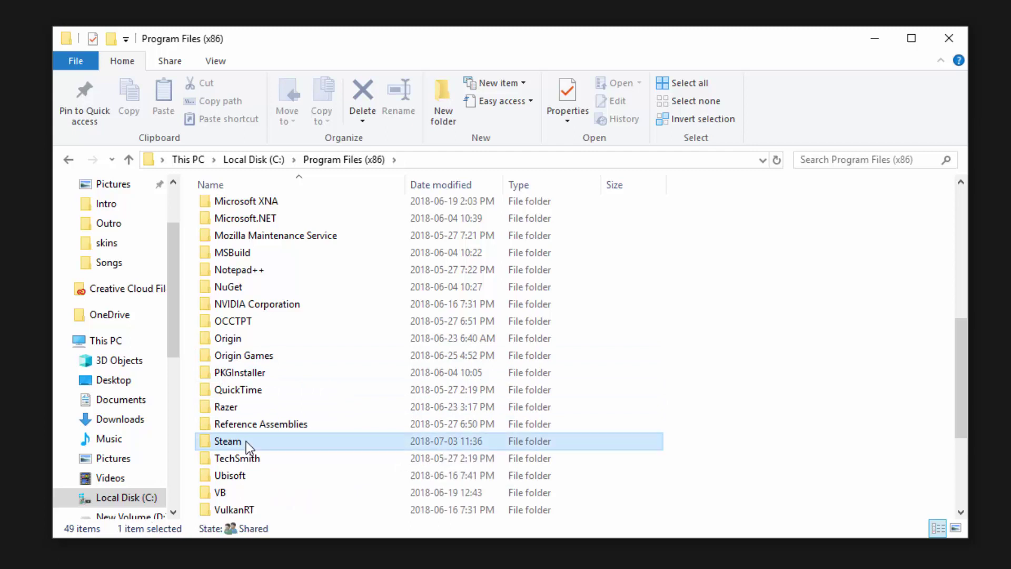
pyautogui.doubleClick(245, 441)
pyautogui.scroll(-1, 279, 304)
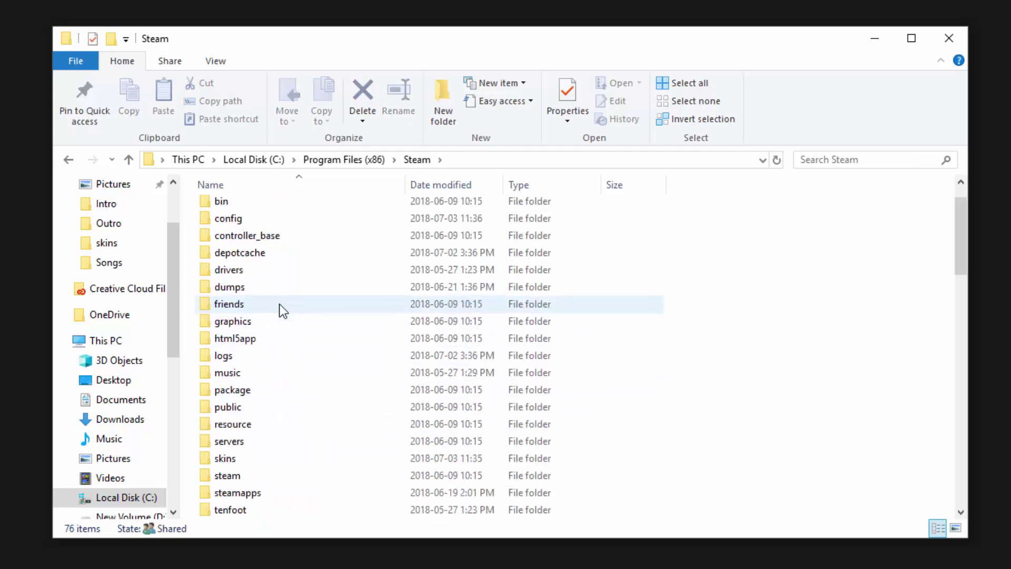
pyautogui.scroll(-1, 279, 304)
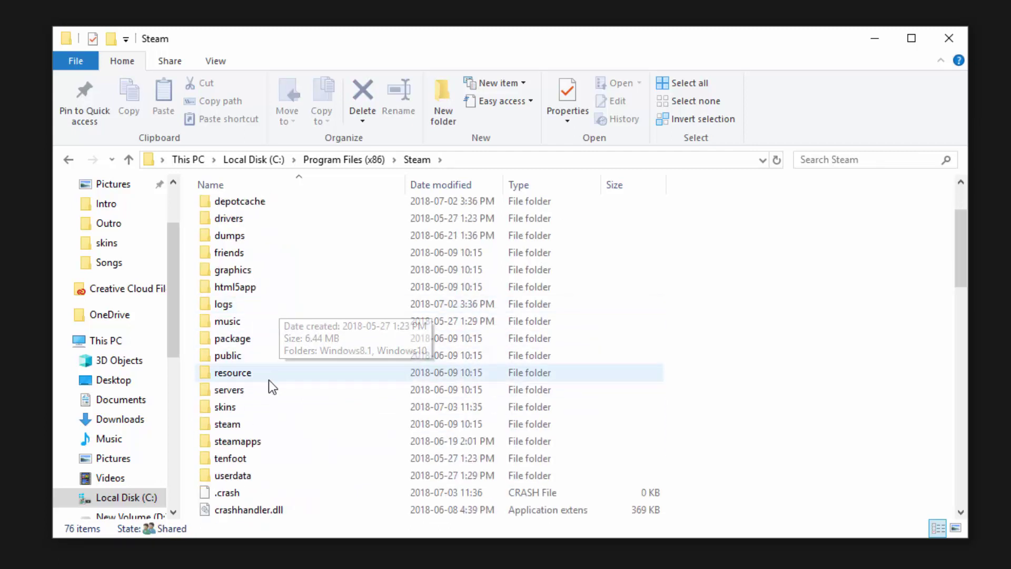
pyautogui.doubleClick(261, 405)
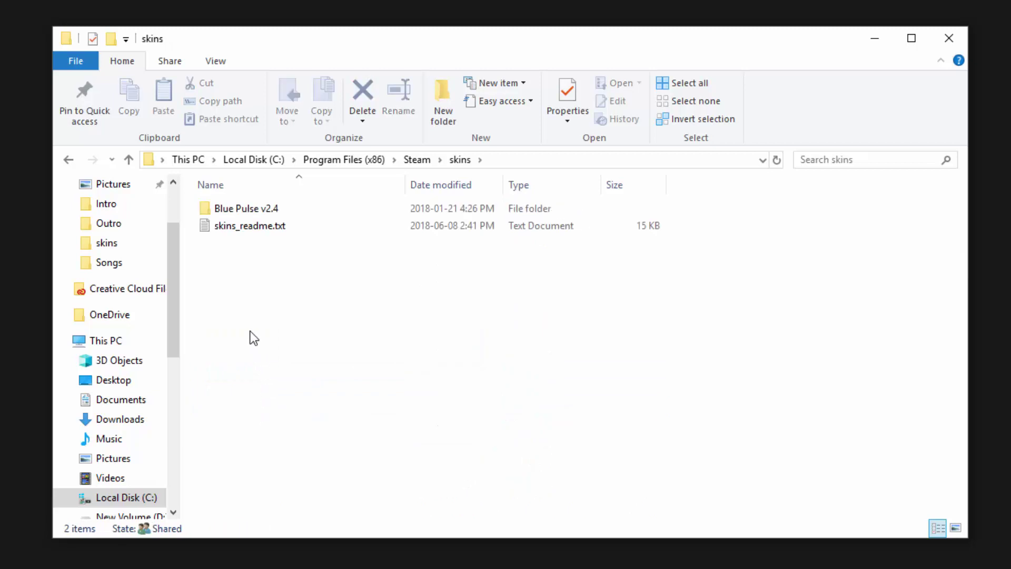
# Show the skins folder's full path, then move the extracted Metro 4.2.4 folder from the desktop into it.
pyautogui.click(504, 159)
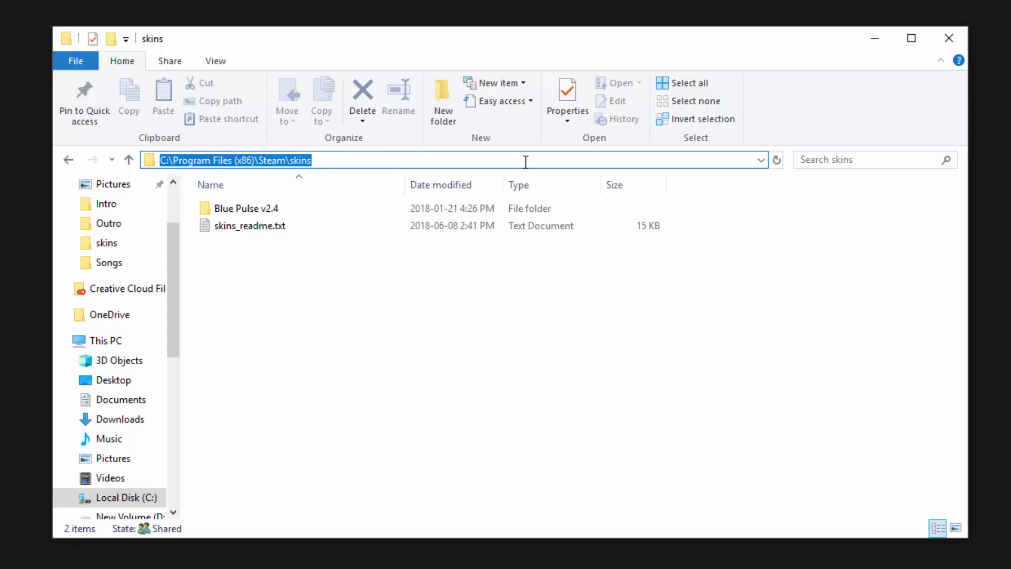
pyautogui.click(414, 165)
pyautogui.press('Escape')
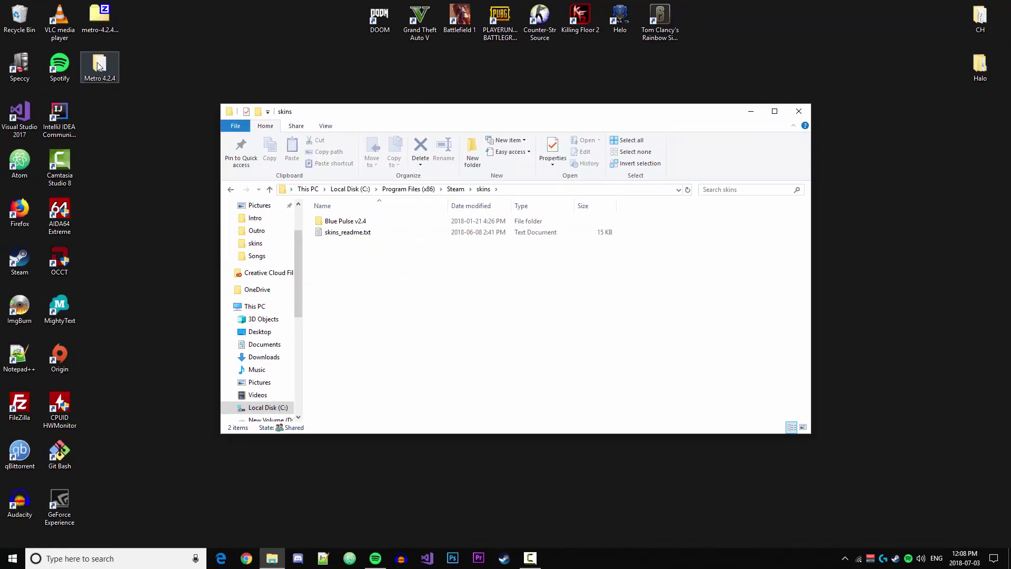
pyautogui.moveTo(100, 64); pyautogui.dragTo(359, 258)
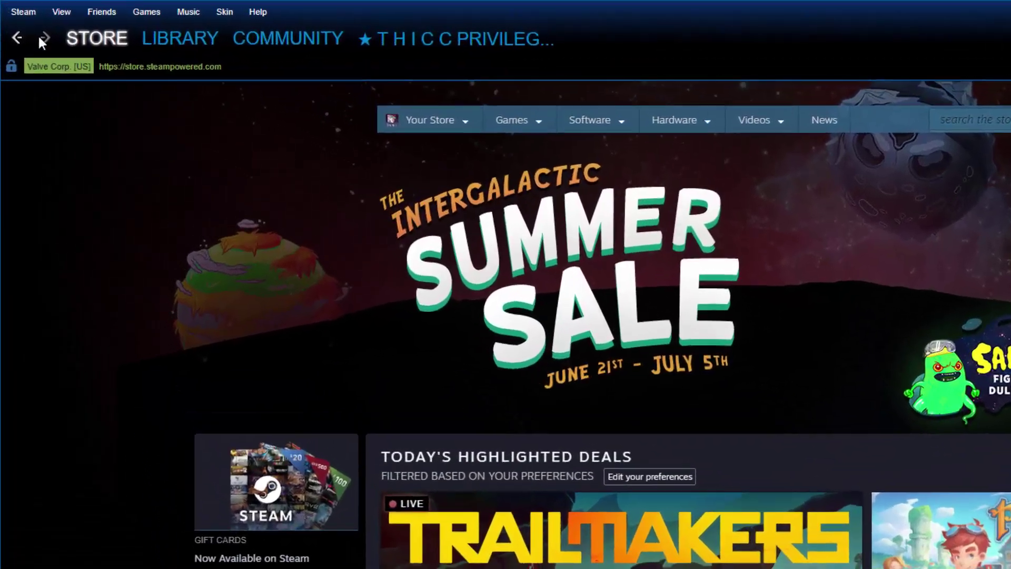
# Select Metro 4.2.4 as the Steam skin in the interface settings, apply the change and restart Steam.
pyautogui.click(19, 7)
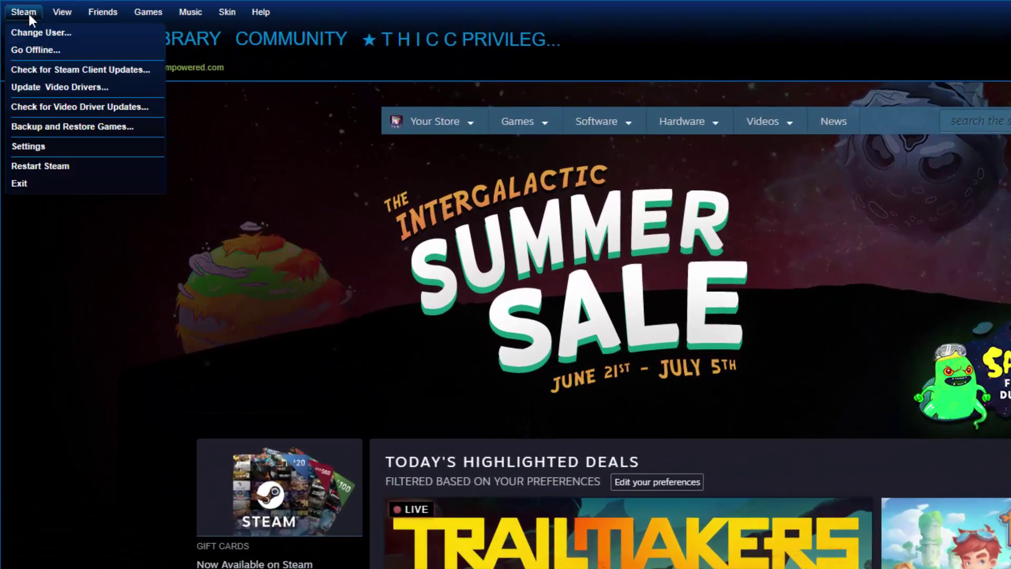
pyautogui.click(29, 146)
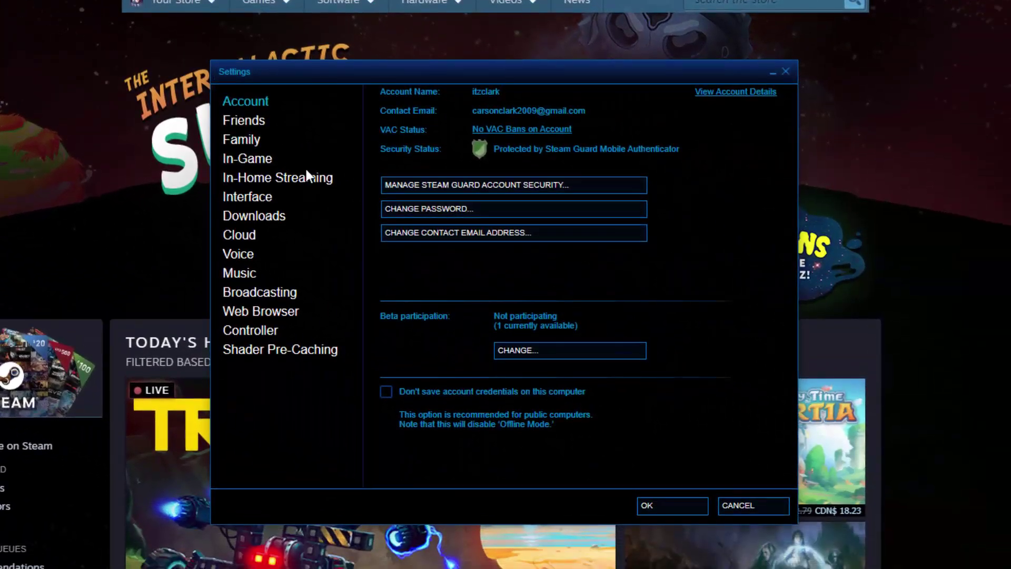
pyautogui.click(250, 195)
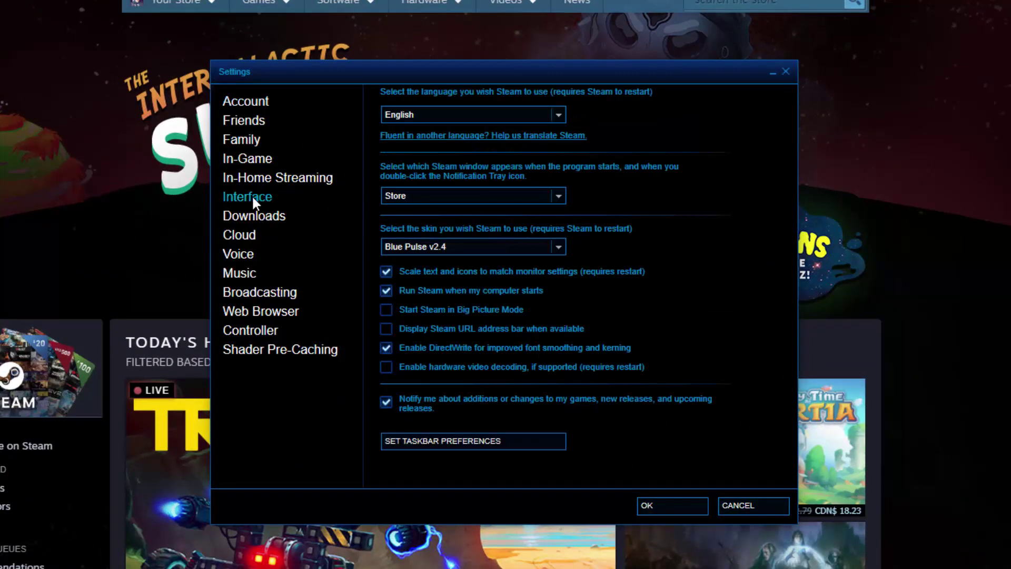
pyautogui.click(555, 244)
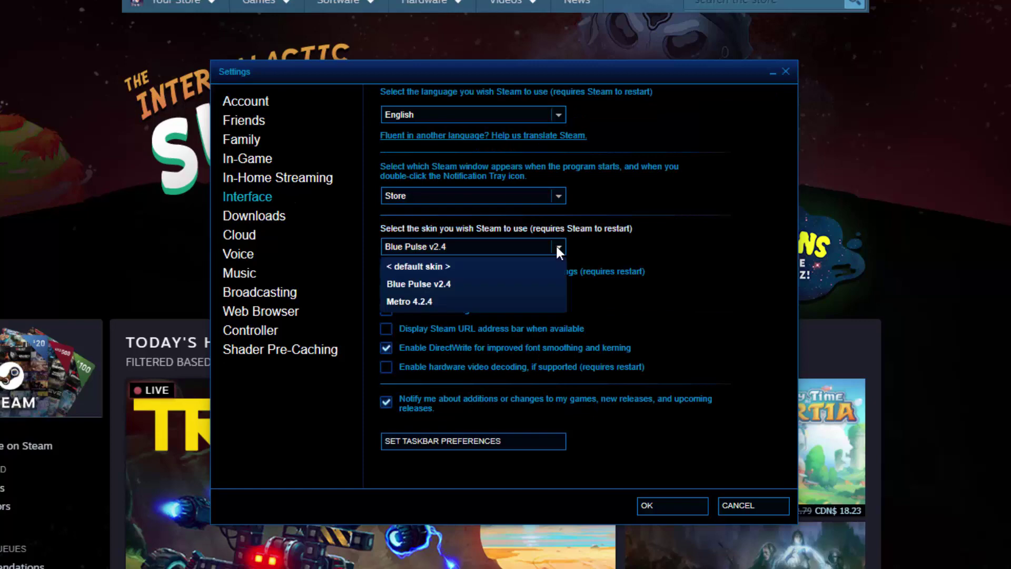
pyautogui.click(425, 301)
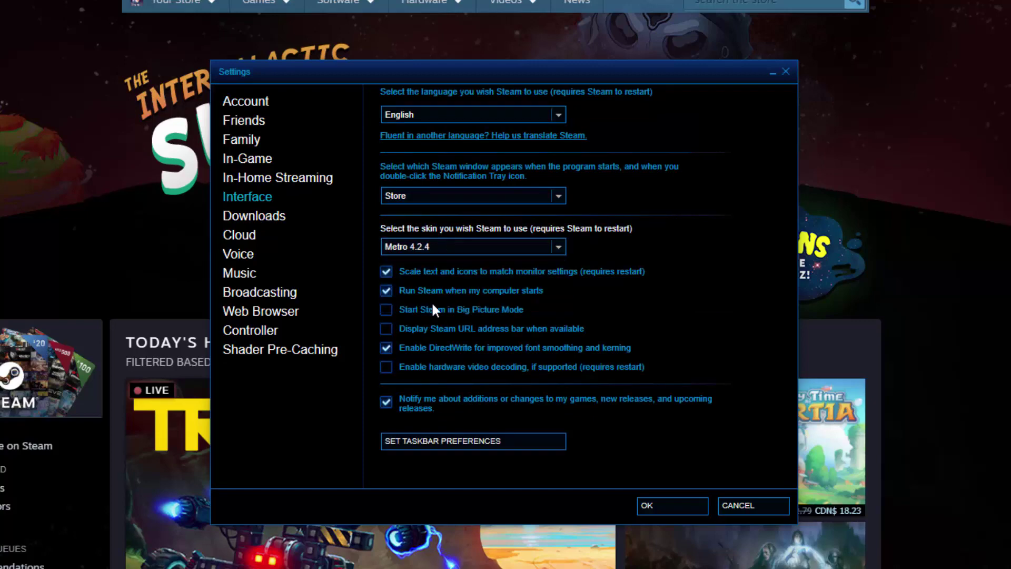
pyautogui.click(657, 496)
pyautogui.click(468, 318)
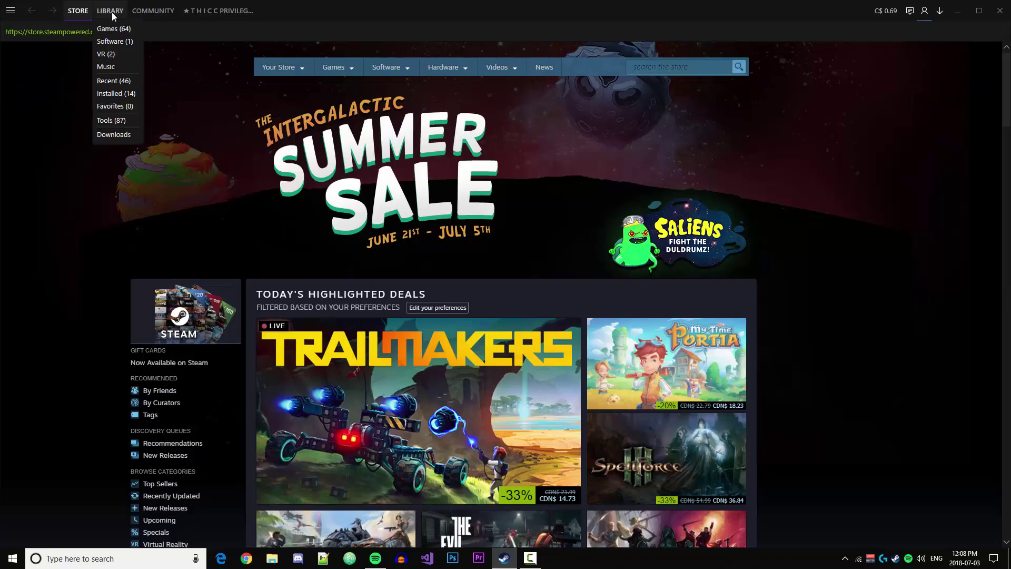
# Look through the games library and the account's profile page to examine how the new skin displays them.
pyautogui.click(112, 25)
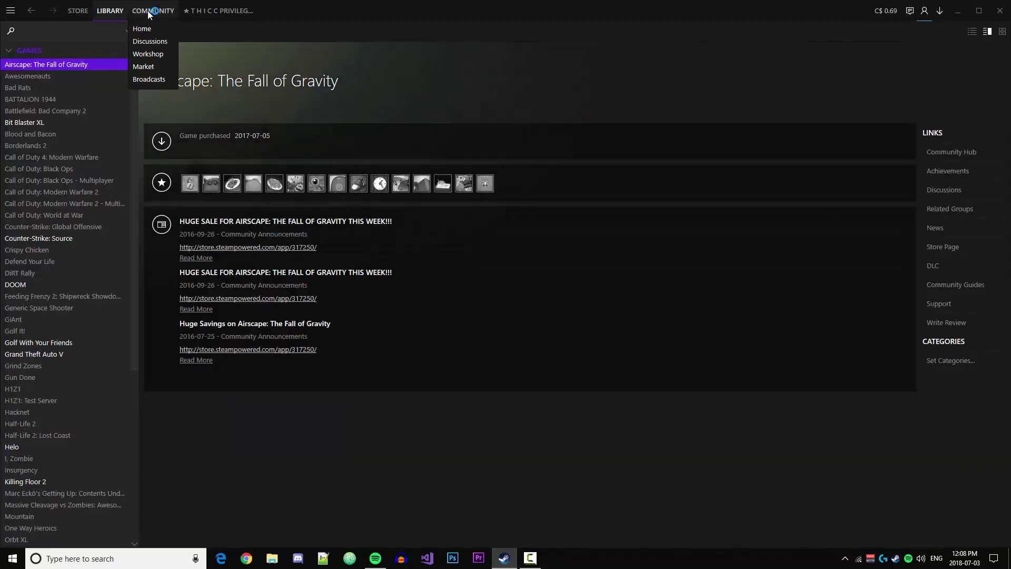
pyautogui.moveTo(215, 10)
pyautogui.click(193, 49)
pyautogui.moveTo(87, 12)
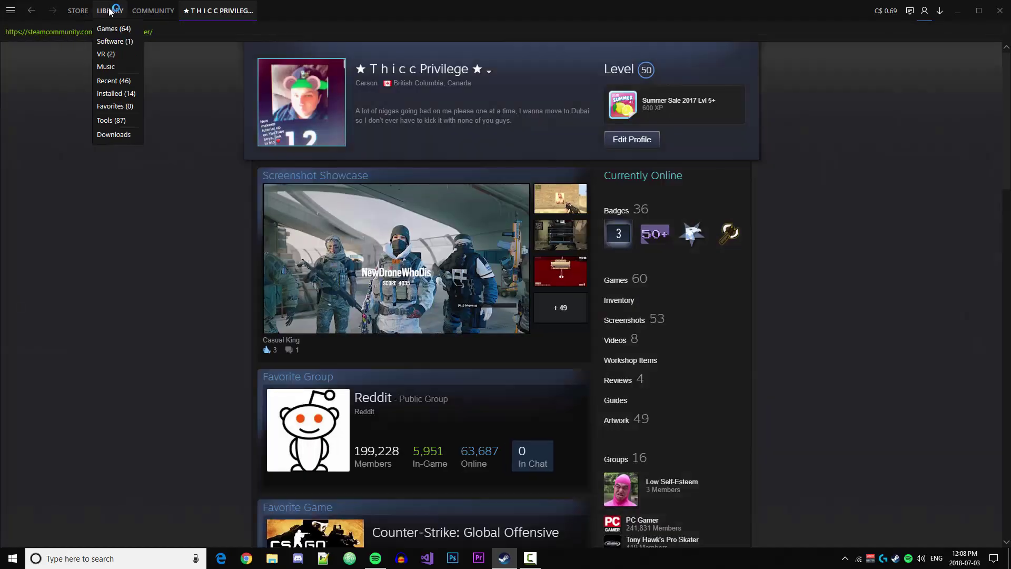
pyautogui.click(113, 29)
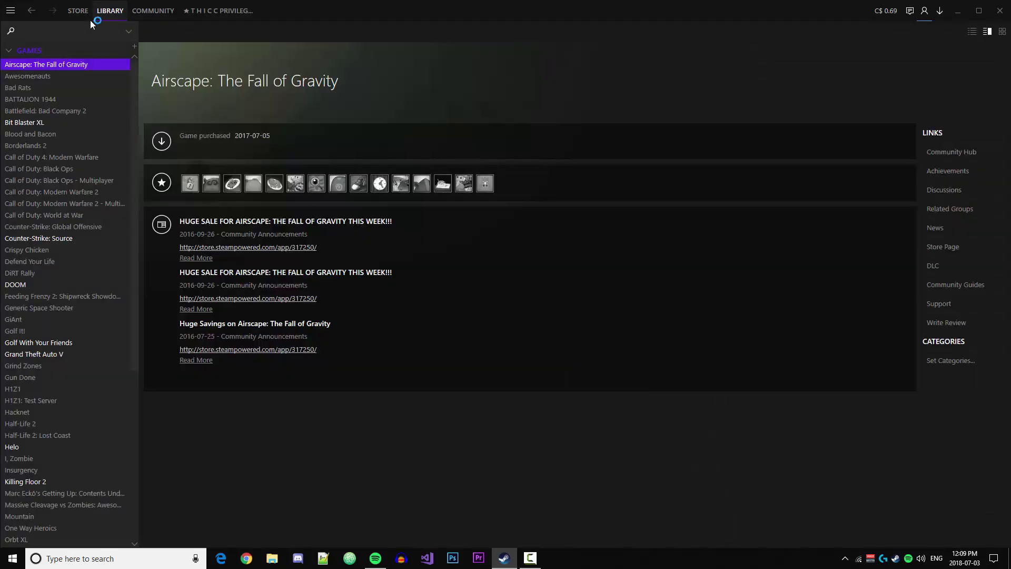
pyautogui.moveTo(220, 17)
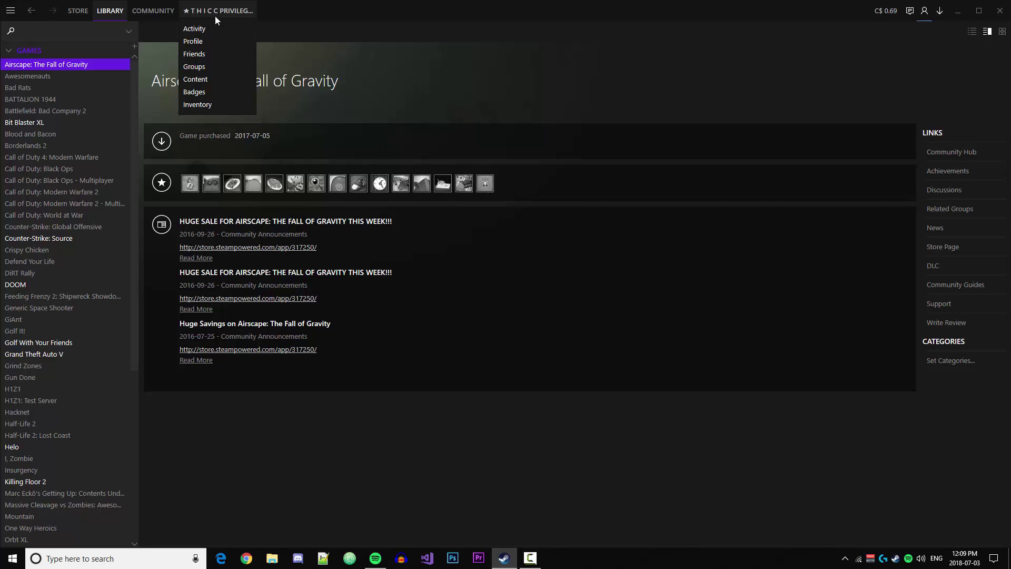
pyautogui.click(192, 40)
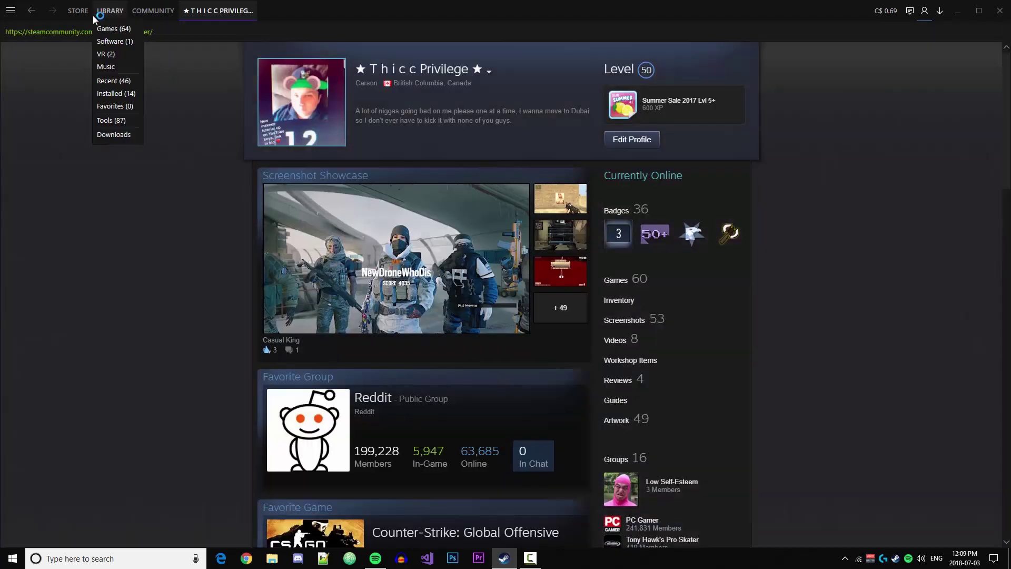